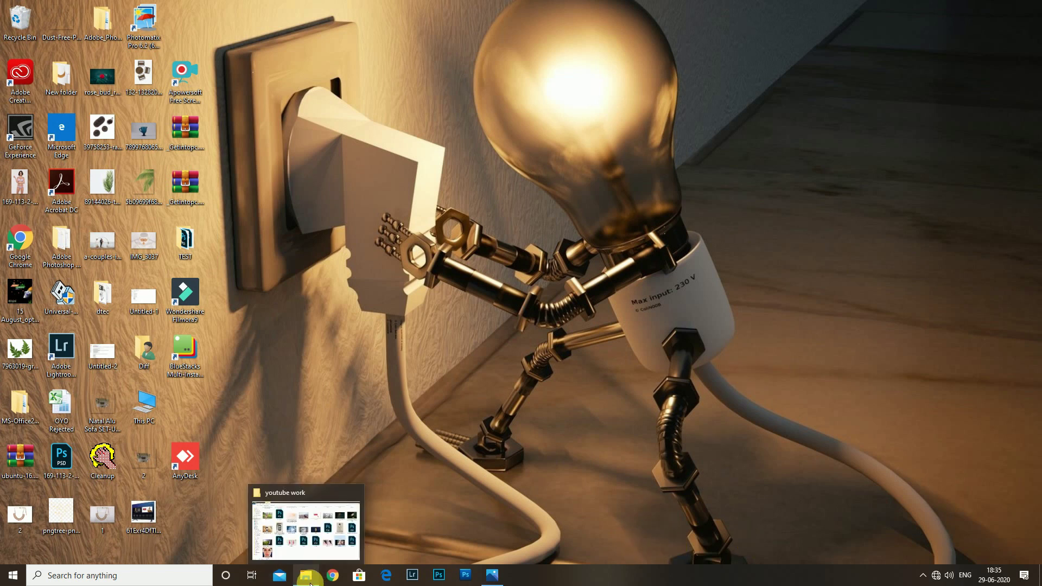
Open Untitlevbbd-1.psd from the youtube work folder and duplicate its Background layer with Ctrl+J
left_click(307, 576)
double_click(983, 390)
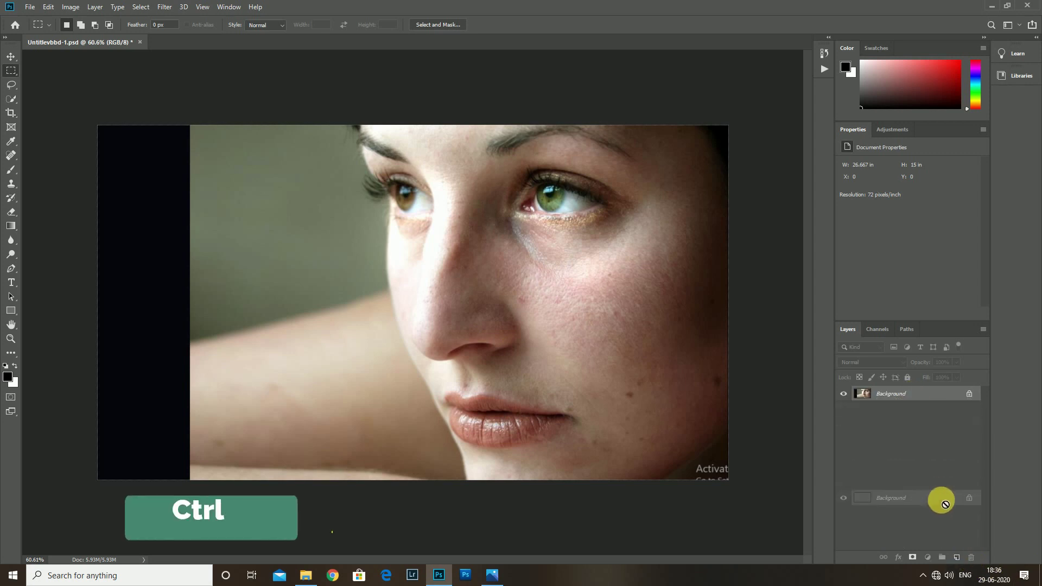
key("ctrl+j")
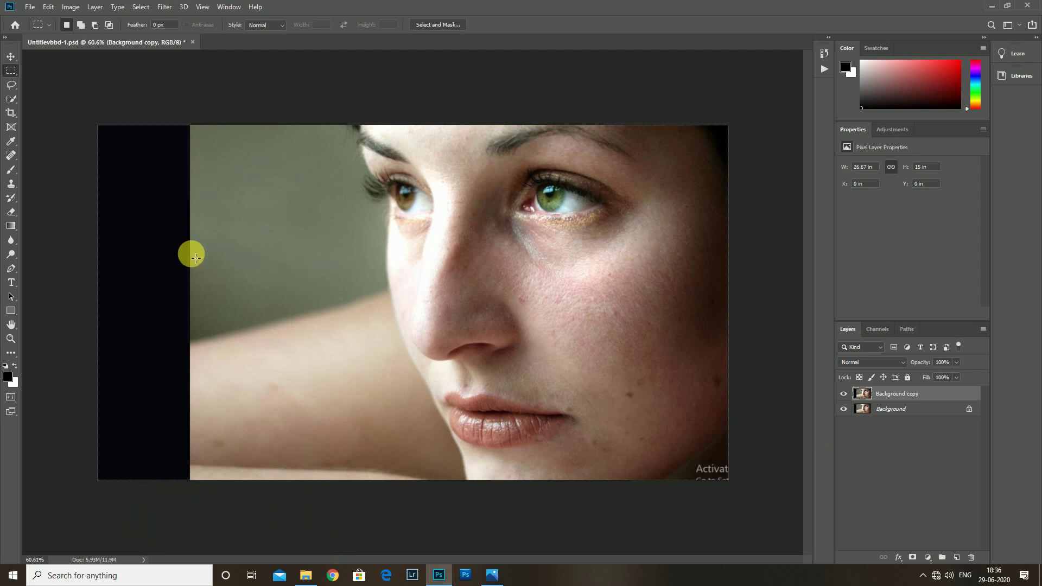
Select the Spot Healing Brush and set its hardness to 0%
left_click(11, 155)
right_click(11, 155)
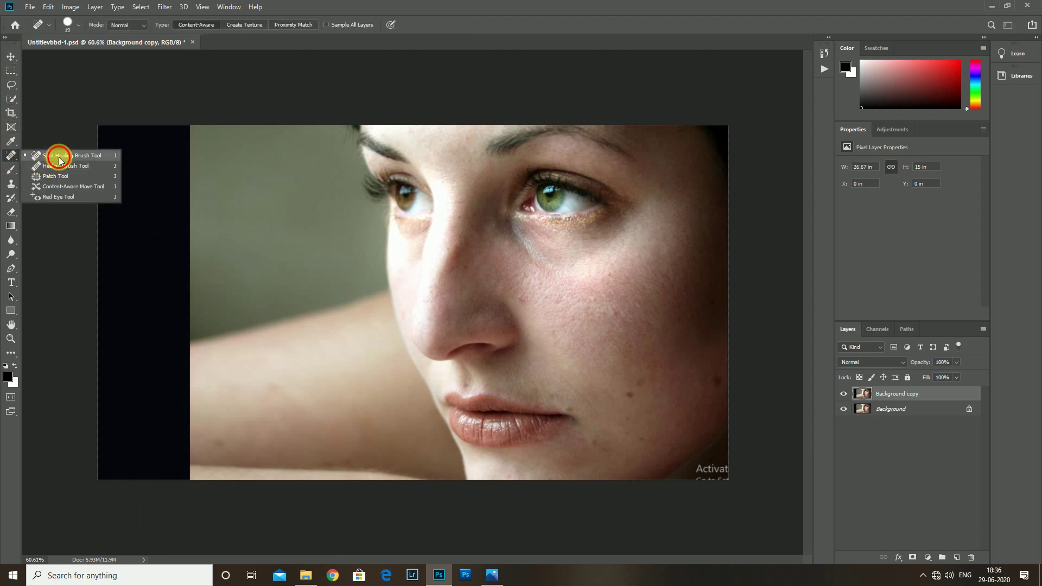
left_click(51, 151)
scroll(413, 307, "up", 2)
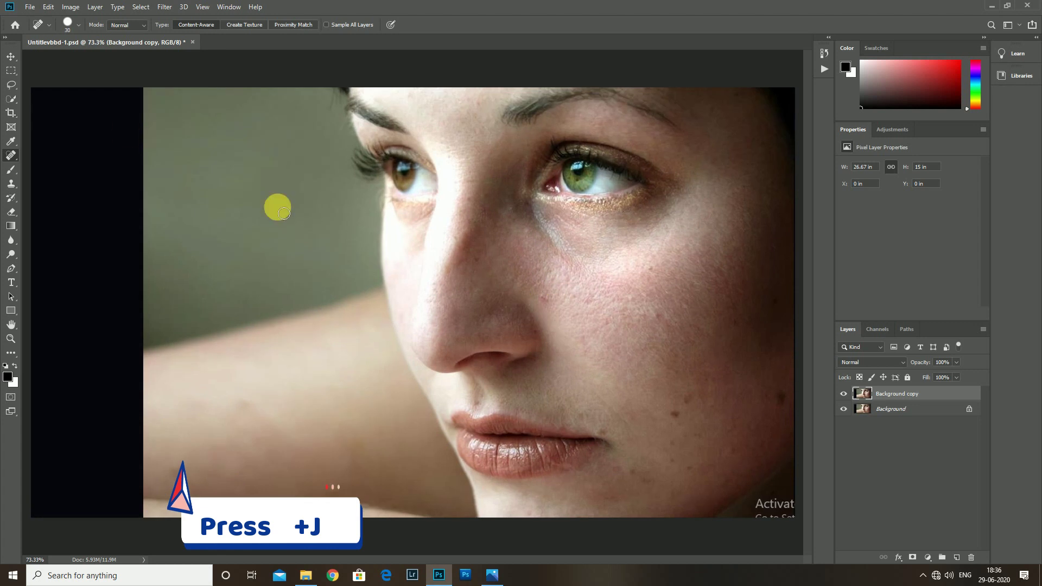
left_click(67, 23)
left_click_drag(117, 81, 18, 81)
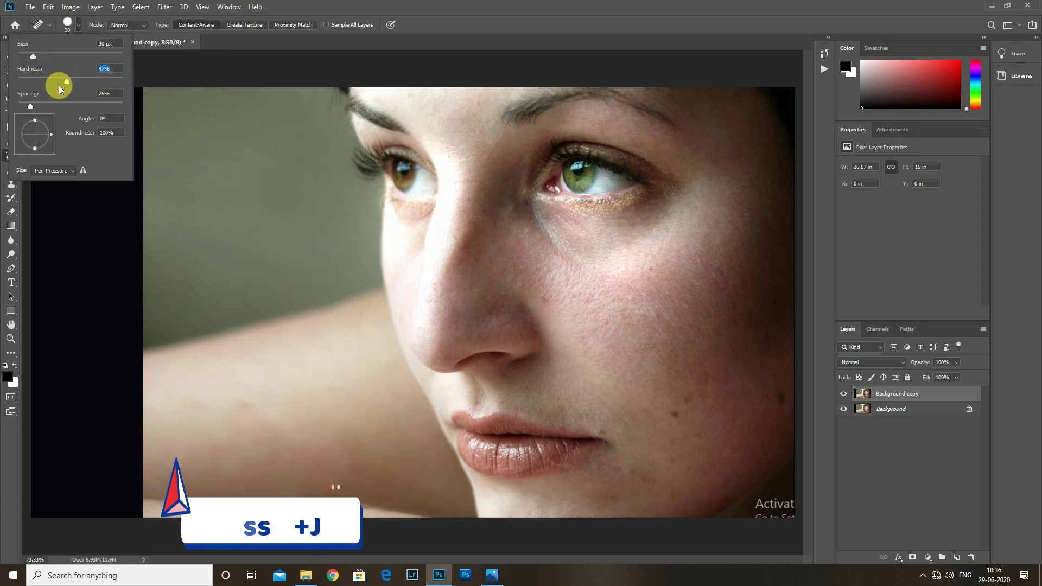
left_click(138, 63)
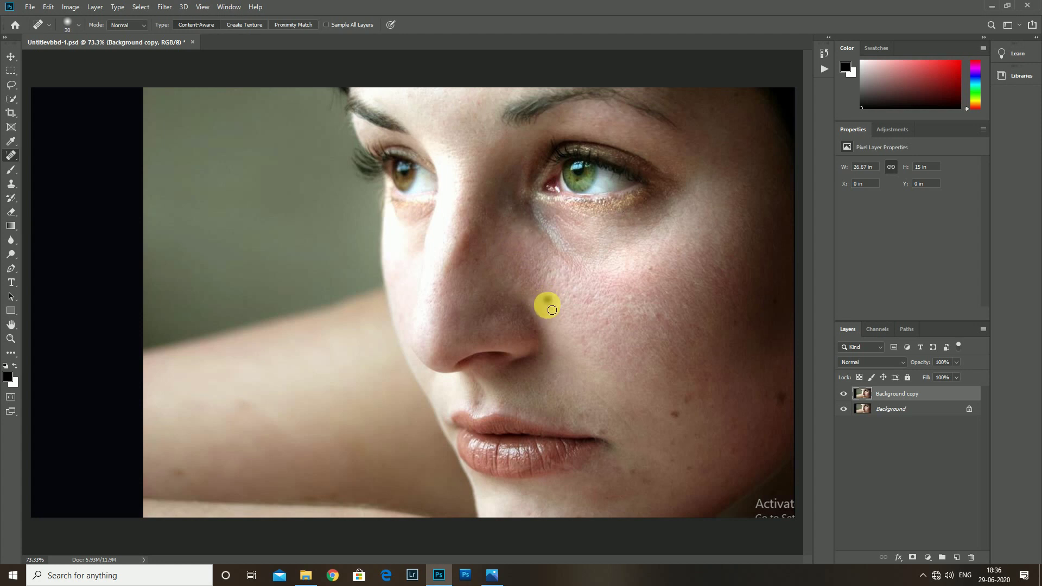
Heal the small dark blemish on the woman's cheek
key("ctrl+minus")
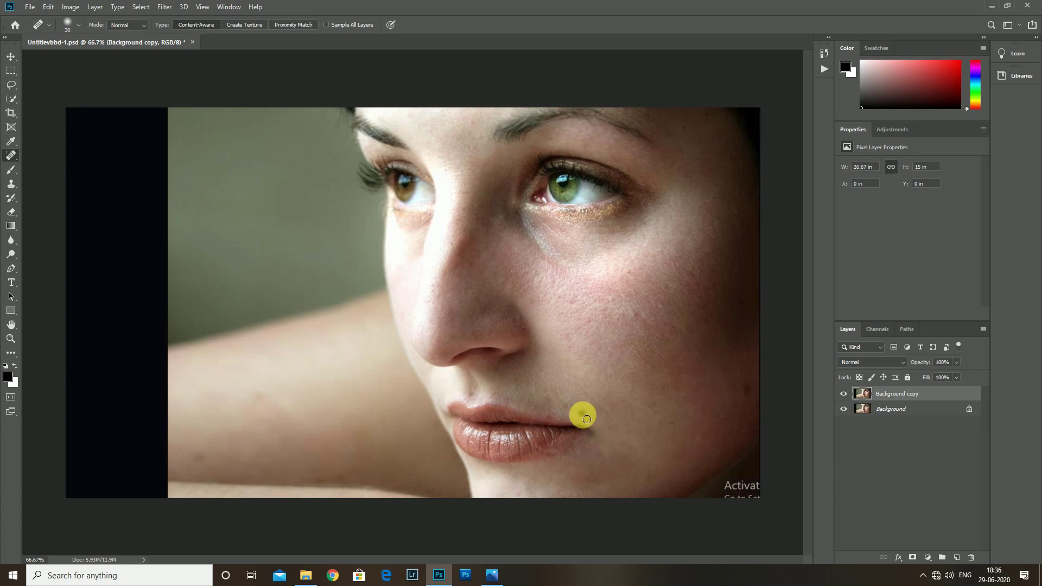
left_click(743, 390)
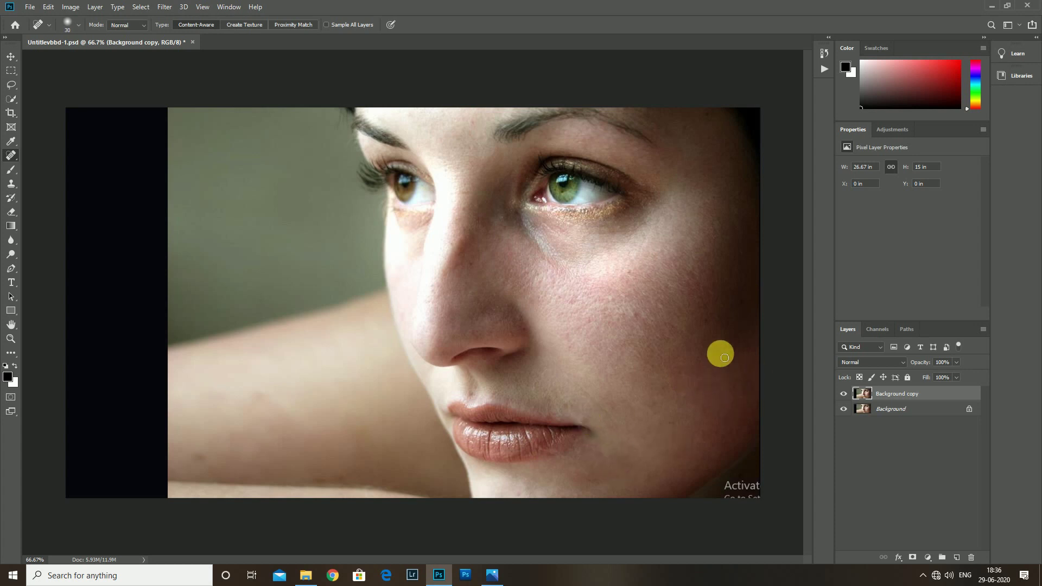
scroll(468, 256, "up", 1)
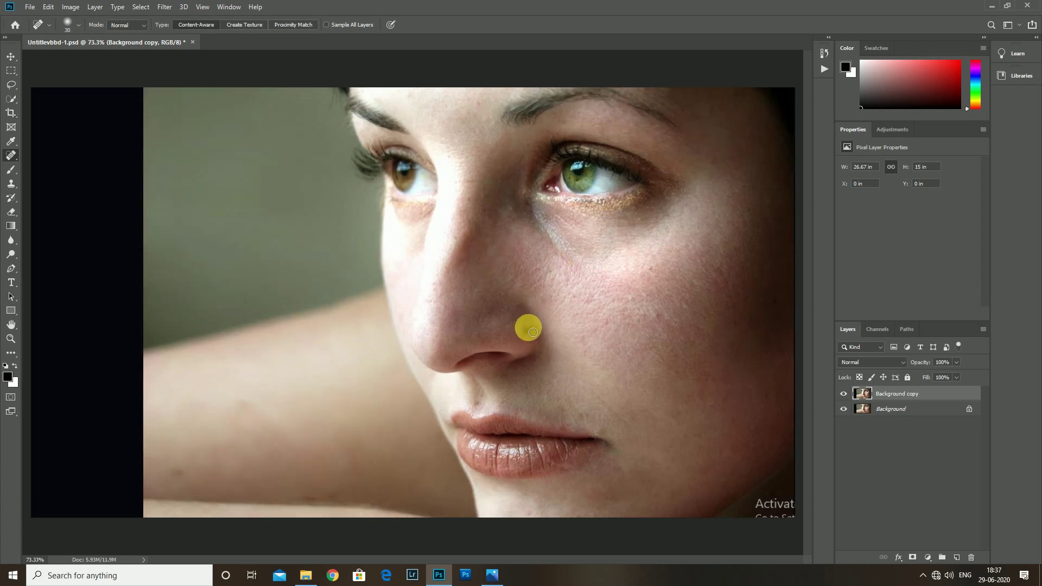
scroll(210, 413, "down", 1)
With the Healing Brush, sample clean skin and heal the blemish at the lip corner
right_click(11, 155)
left_click(49, 167)
scroll(196, 412, "up", 1)
left_click(185, 431, "alt")
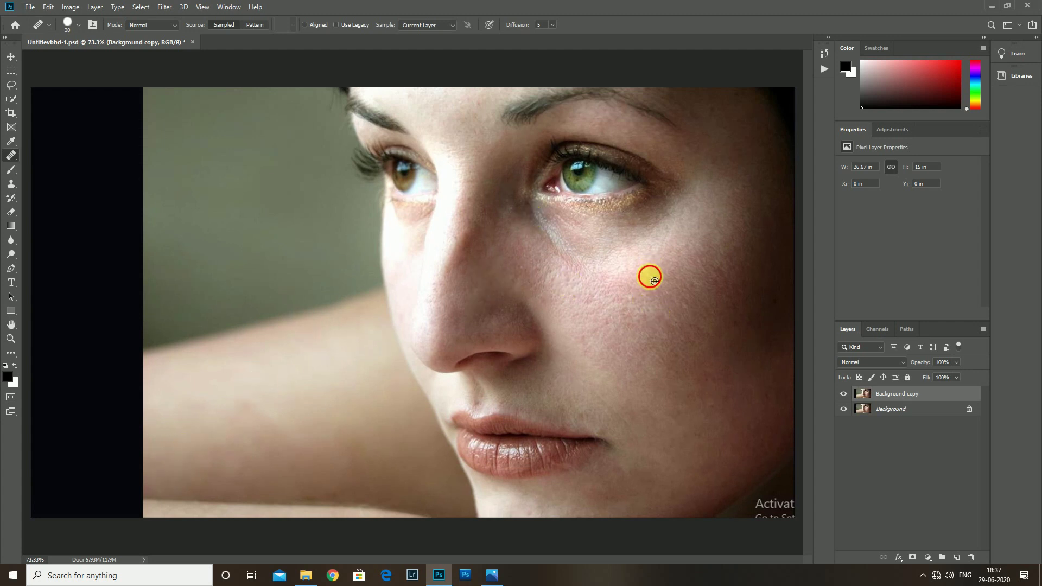
scroll(700, 309, "down", 2)
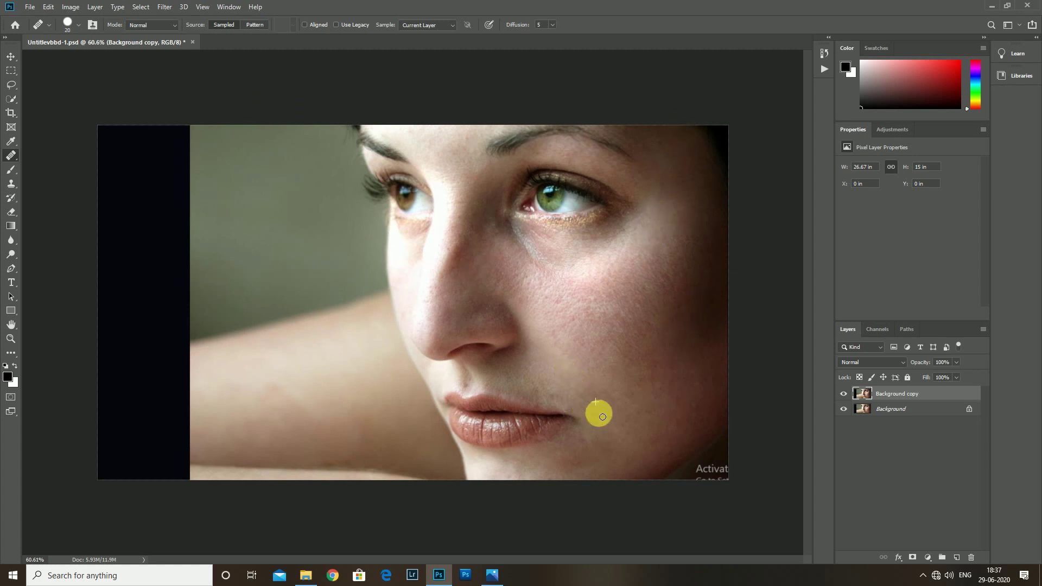
scroll(577, 397, "up", 3)
left_click_drag(587, 422, 473, 246)
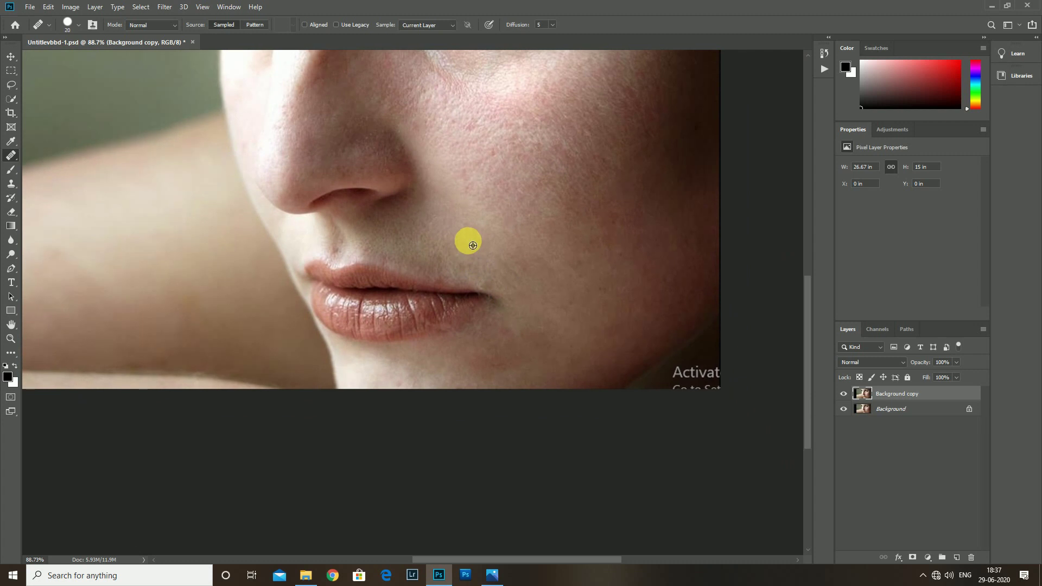
left_click(492, 286)
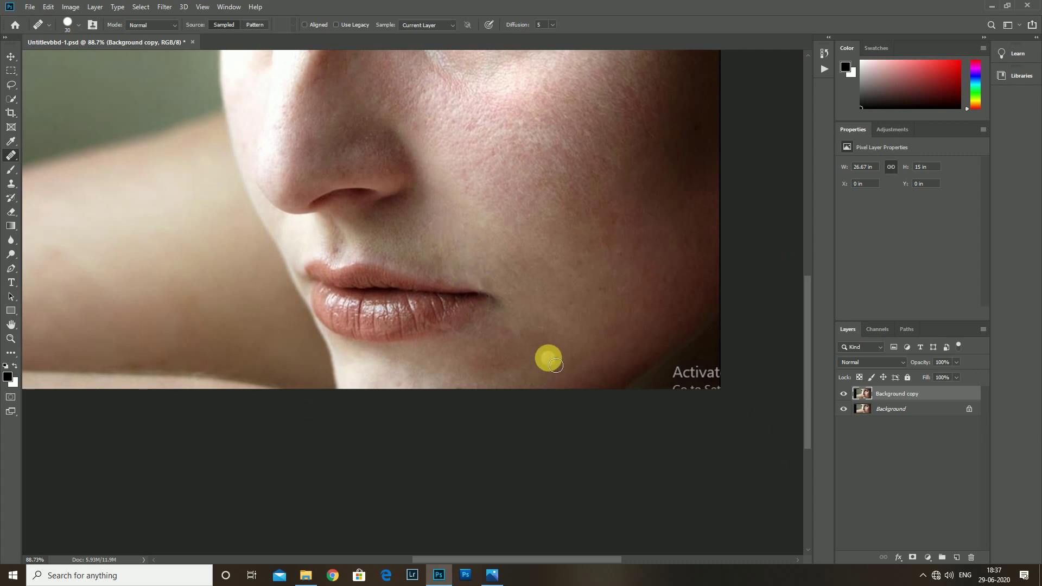
Sample fresh skin near the chin and paint healing over the chin
key("ctrl+0")
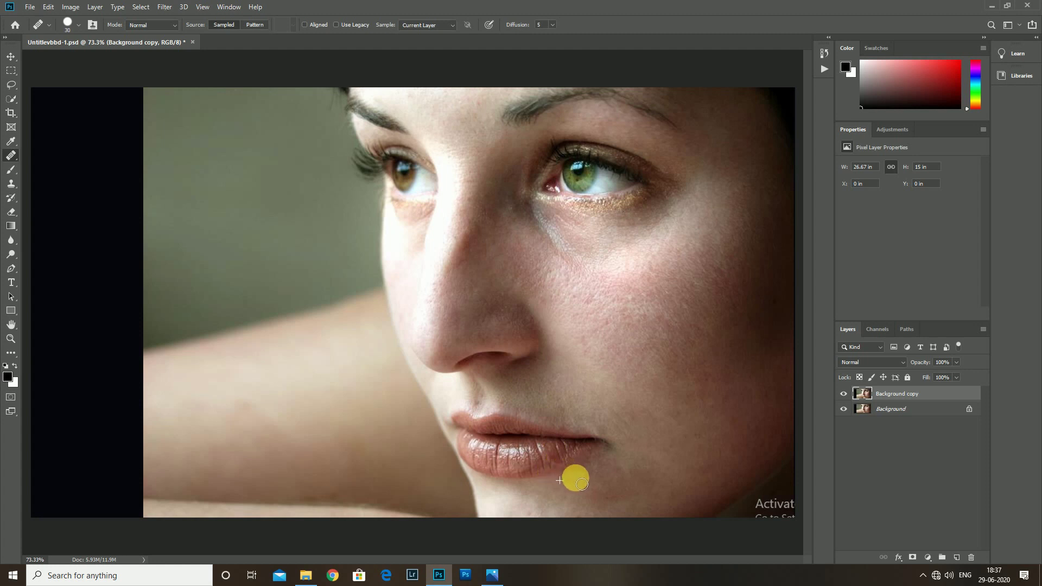
left_click(627, 493, "alt")
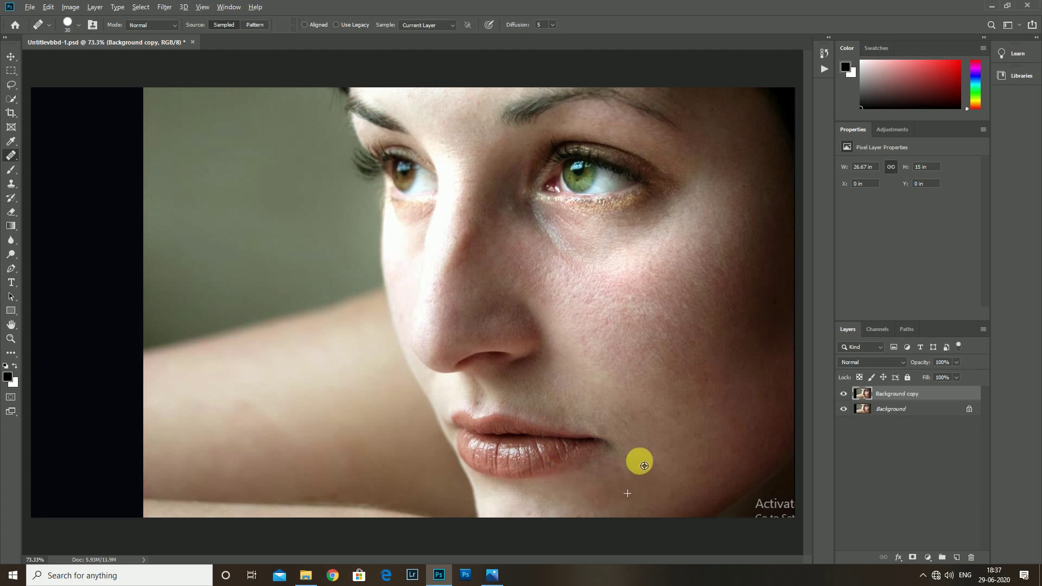
mouse_move(640, 467)
left_mouse_down()
mouse_move(622, 498)
mouse_move(709, 443)
mouse_move(618, 493)
mouse_move(620, 466)
mouse_move(597, 429)
left_mouse_up()
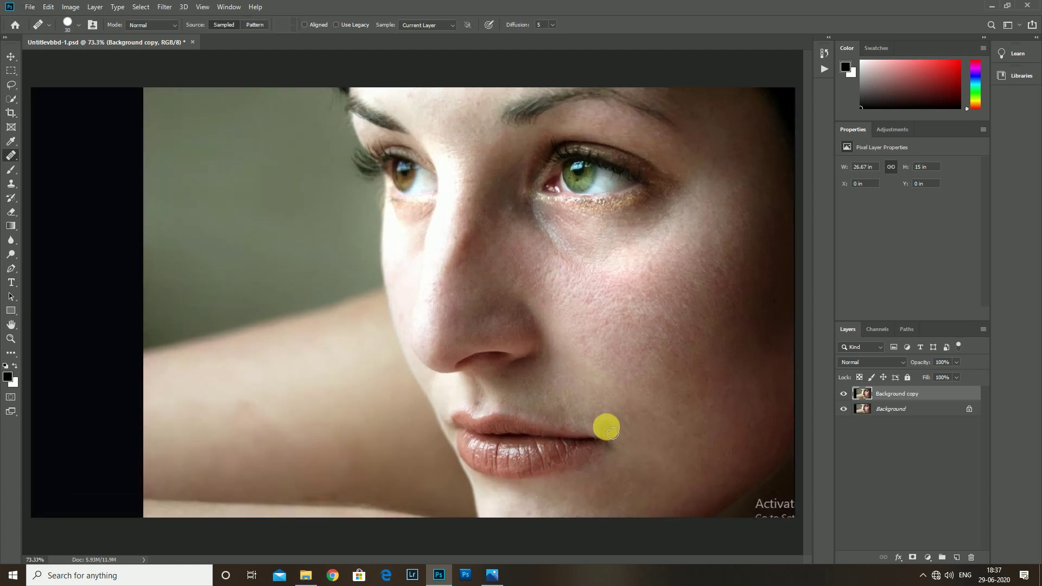
left_click(18, 189)
Invert the Background copy layer into a colour negative with Ctrl+I
scroll(576, 445, "up", 3)
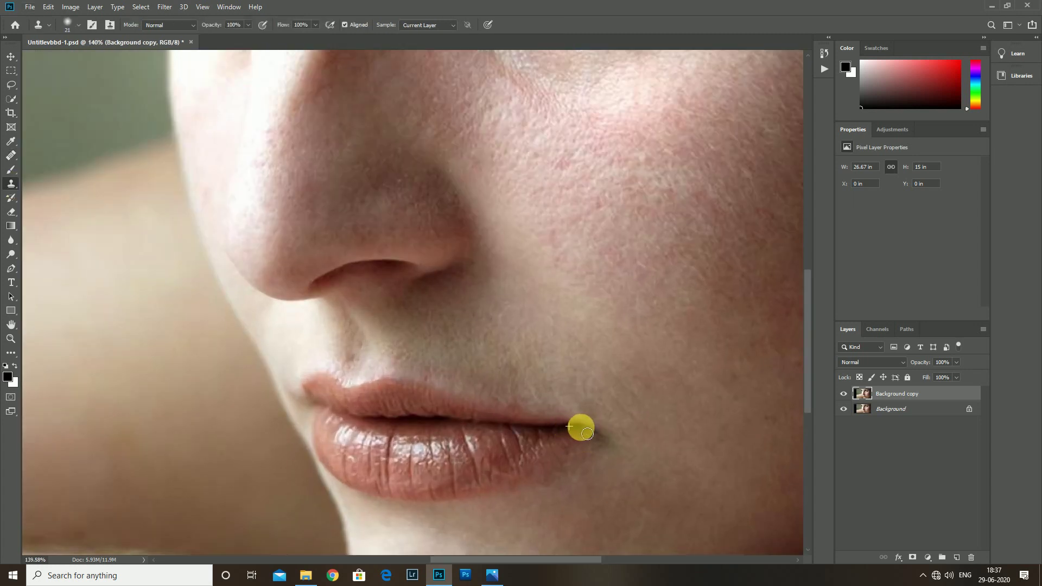
scroll(598, 437, "down", 4)
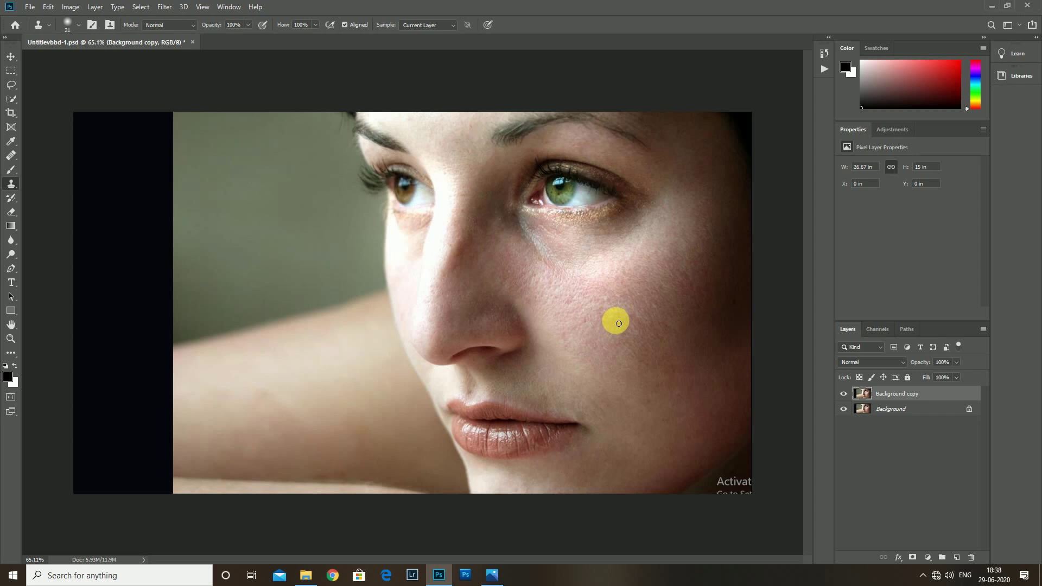
key("ctrl+i")
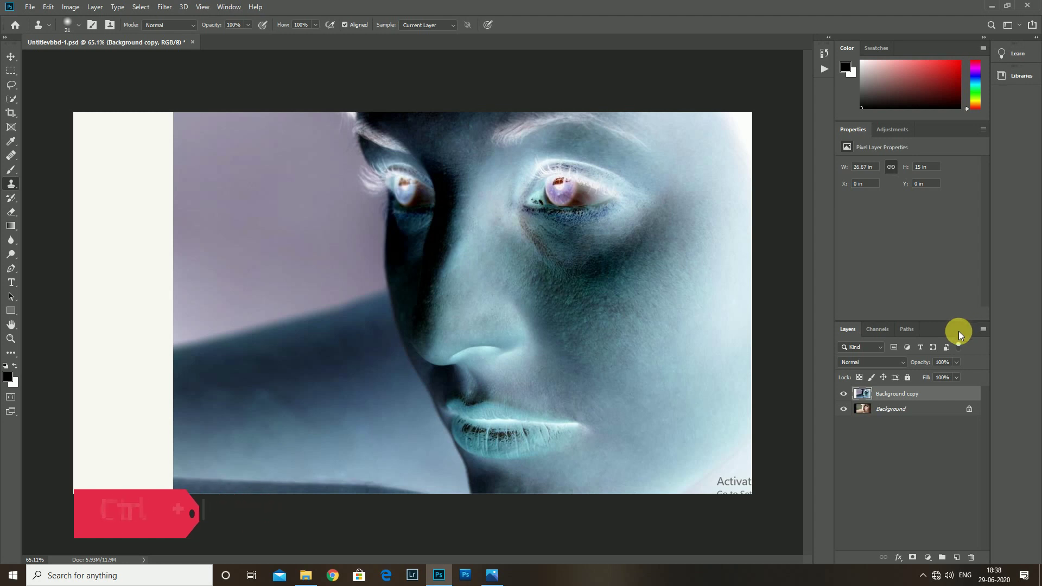
Duplicate the inverted layer as Background copy 2 and set its blend mode to Vivid Light
key("ctrl+j")
left_click(888, 363)
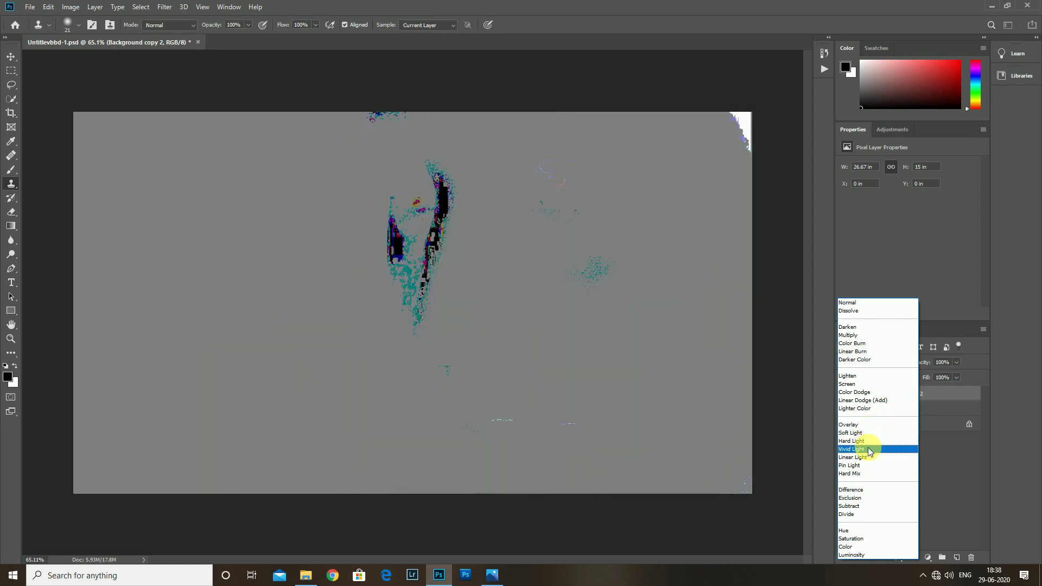
left_click(868, 449)
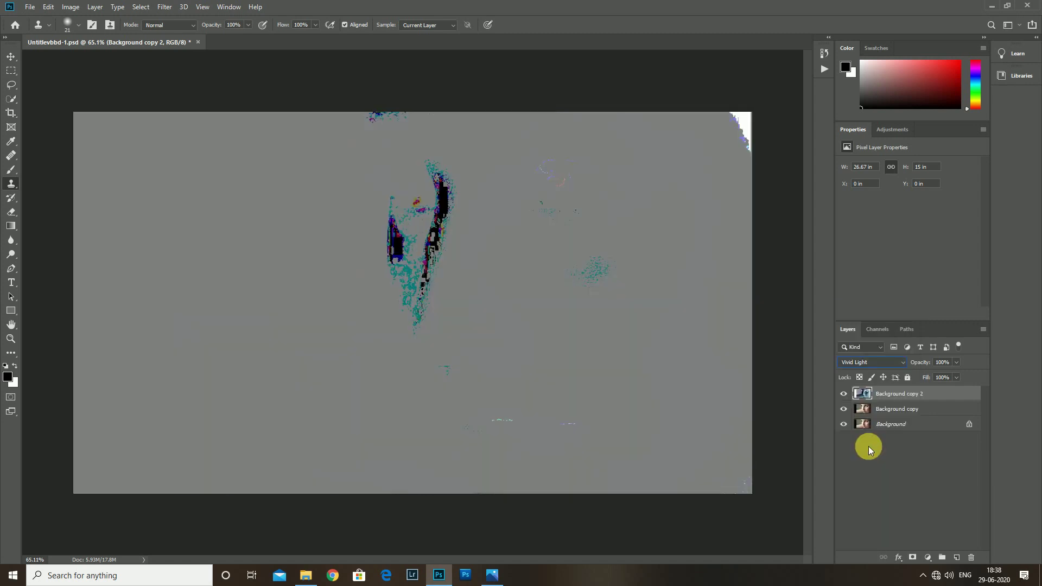
Apply a High Pass filter with a 17 px radius to Background copy 2
left_click(166, 11)
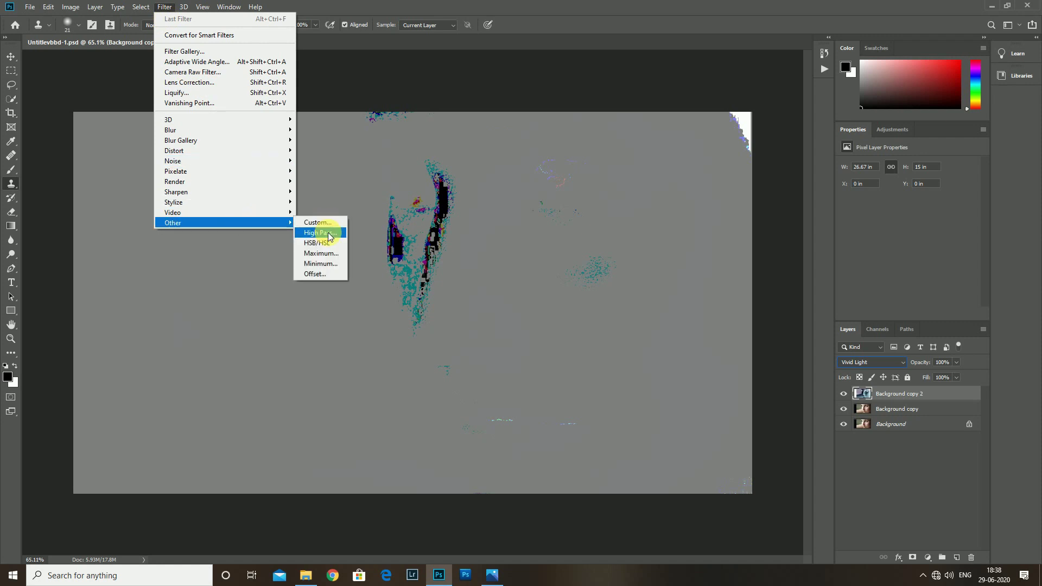
left_click(325, 233)
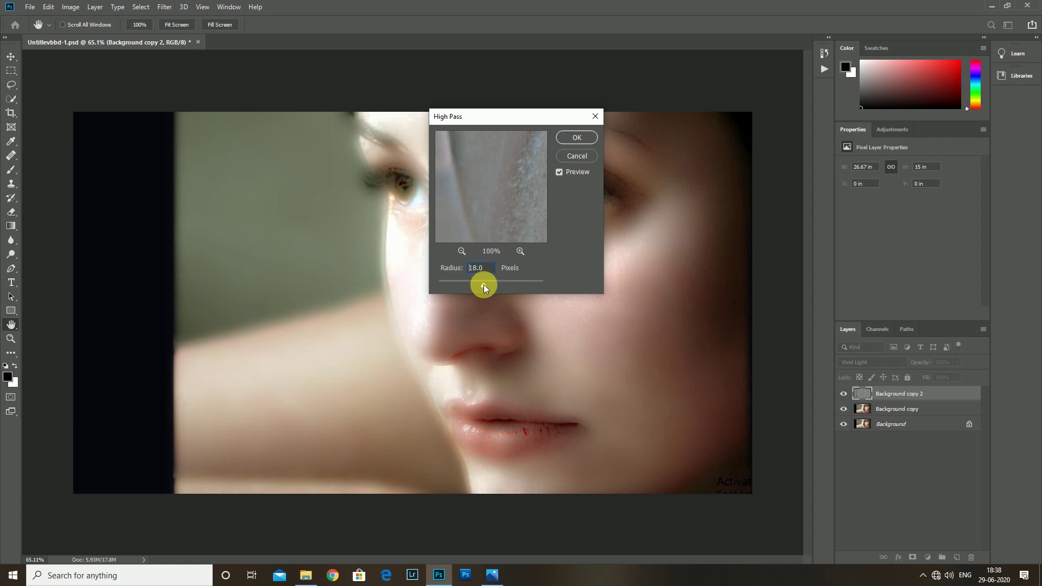
left_click_drag(483, 284, 485, 286)
key("Down")
left_click(588, 137)
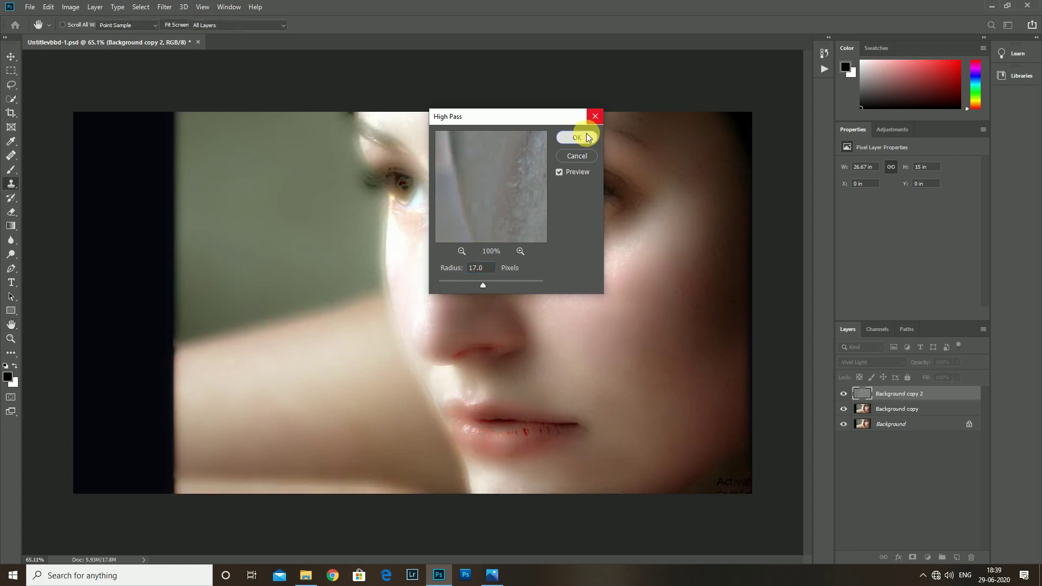
left_click(163, 8)
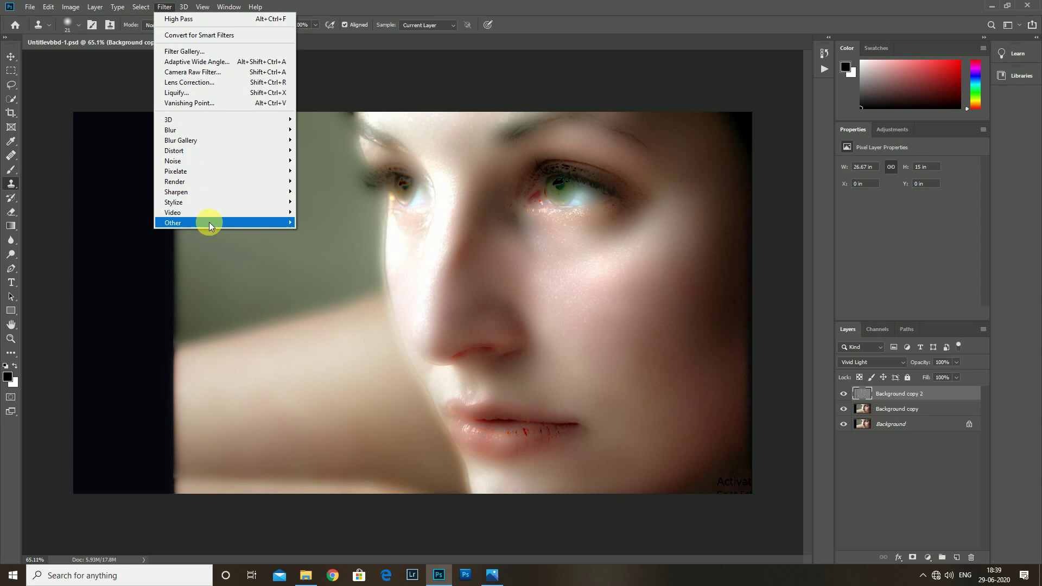
mouse_move(171, 130)
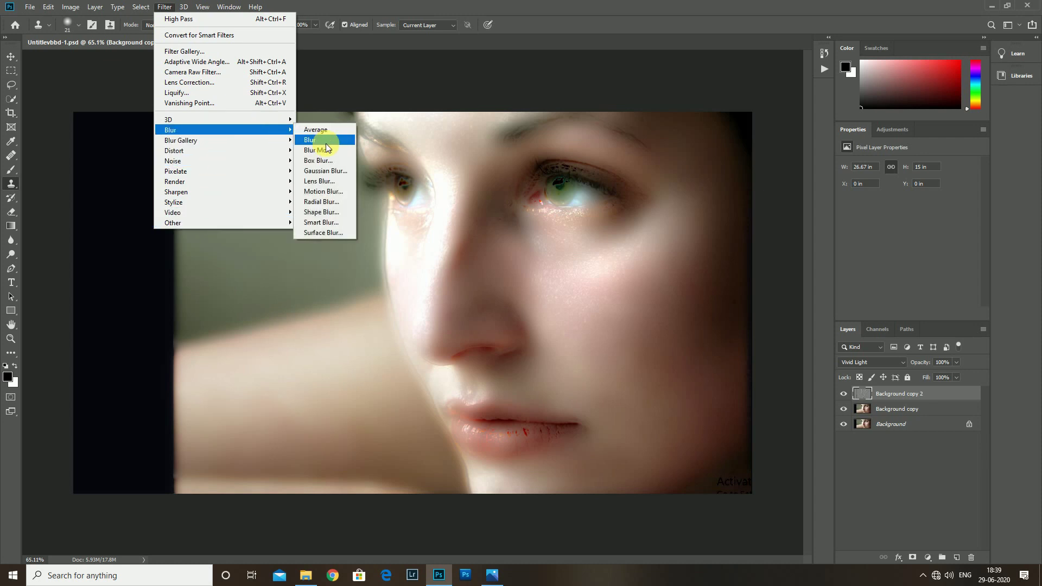
Blur Background copy 2 with a 2.5 px Gaussian Blur
left_click(333, 172)
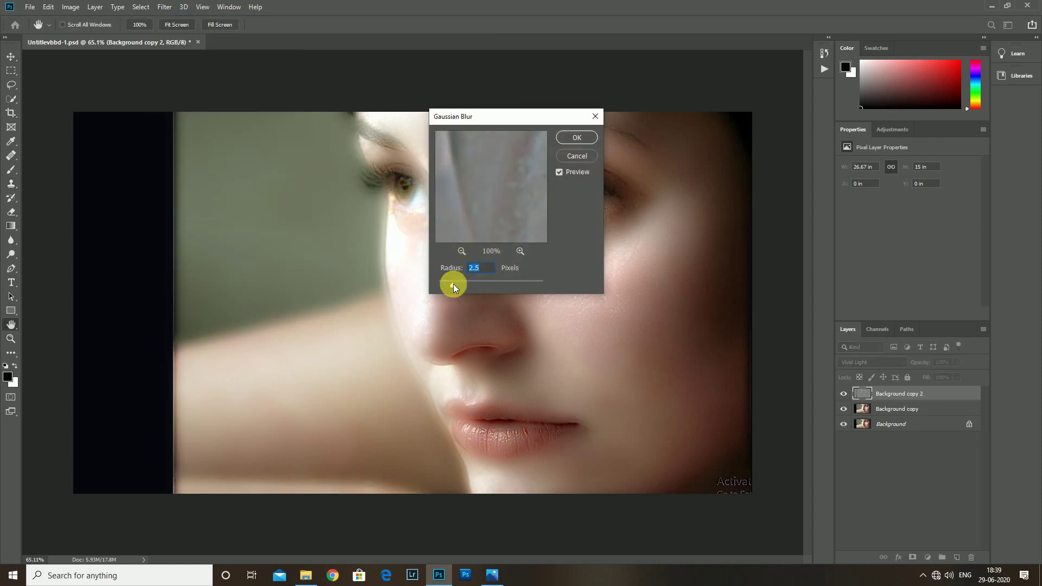
left_click_drag(517, 117, 822, 172)
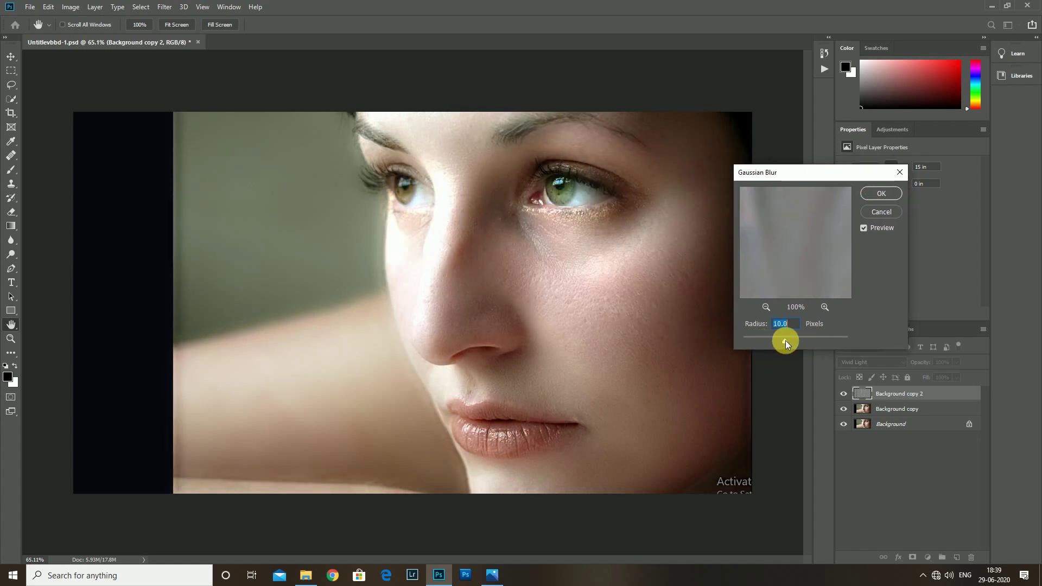
left_click_drag(783, 341, 765, 342)
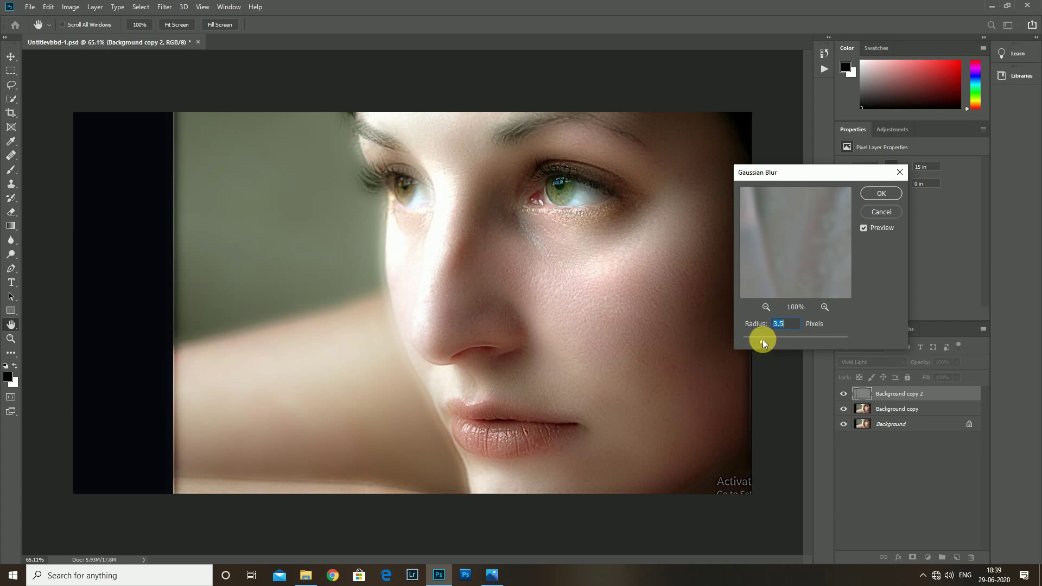
left_click_drag(762, 339, 757, 342)
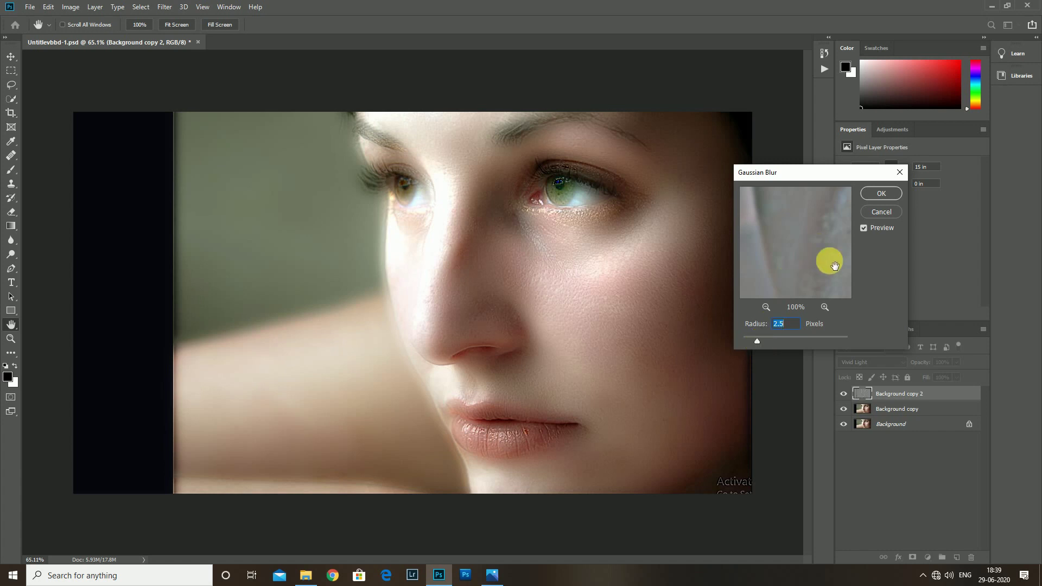
left_click(882, 193)
key("s")
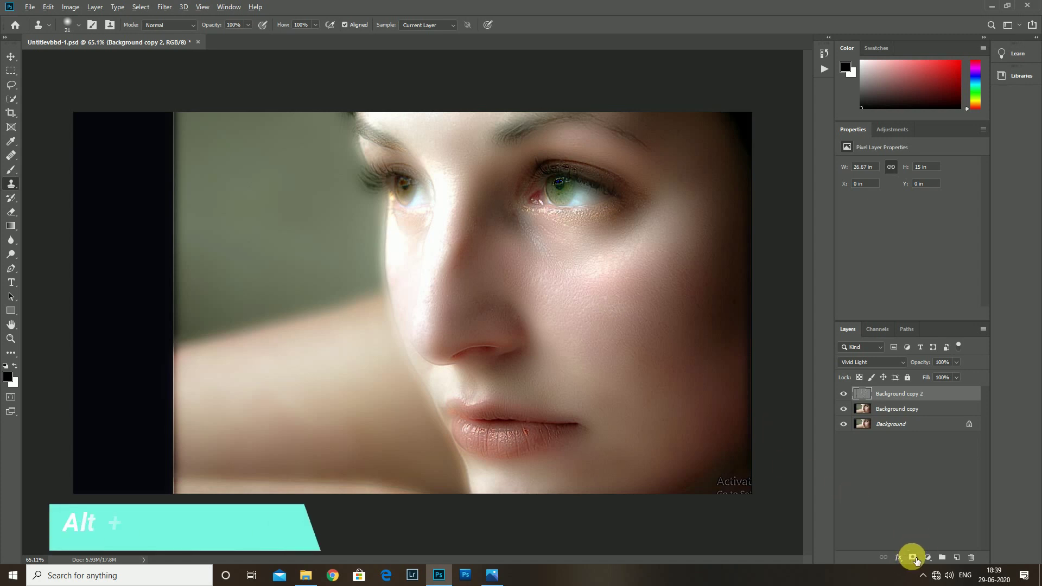
Add a black layer mask hiding the smoothing layer and switch to the Brush tool
left_click(914, 559, "alt")
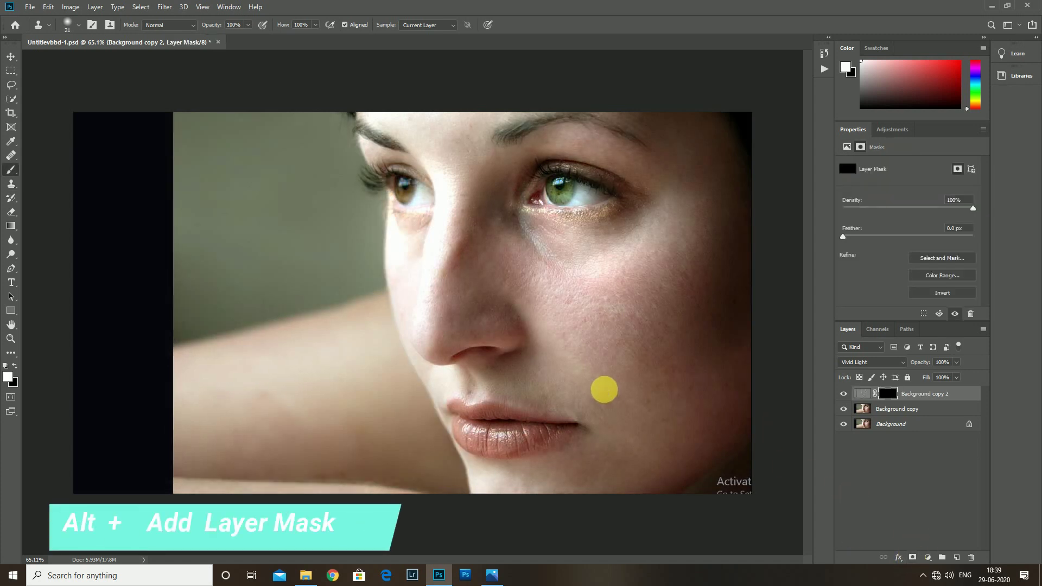
key("b")
right_click(6, 170)
left_click(51, 169)
Set the brush to 86 px size with 0% hardness
left_click(77, 26)
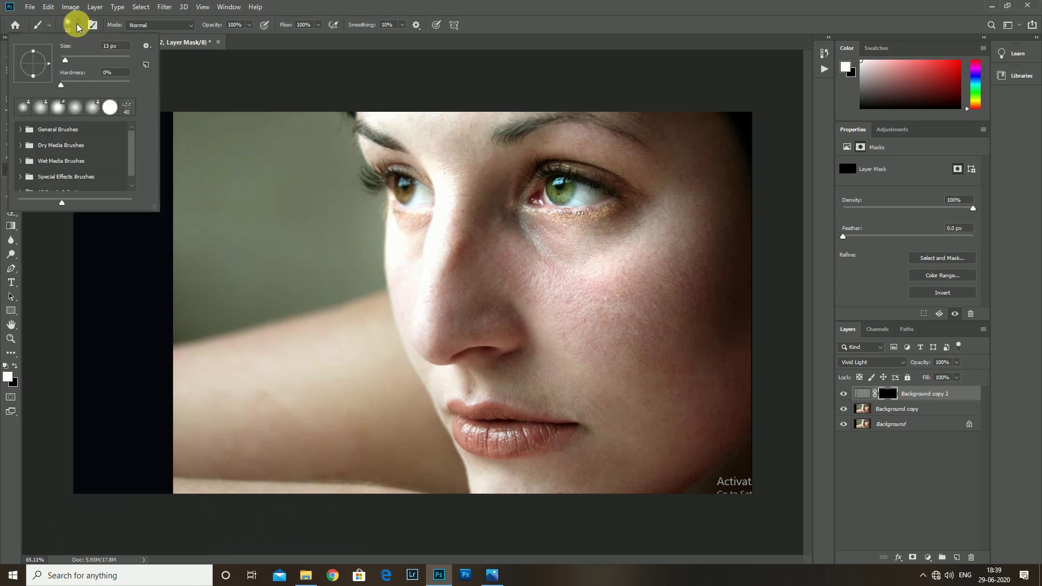
left_click(91, 61)
type("]]")
key("Return")
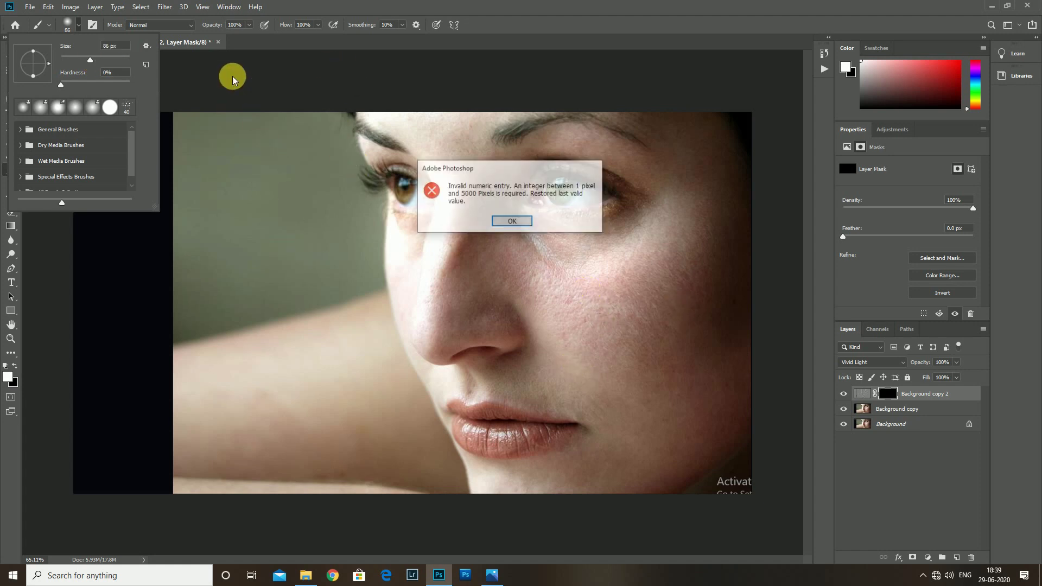
left_click(517, 223)
scroll(595, 319, "up", 3)
Paint white into the mask over the forehead and across the cheek
scroll(564, 284, "down", 2)
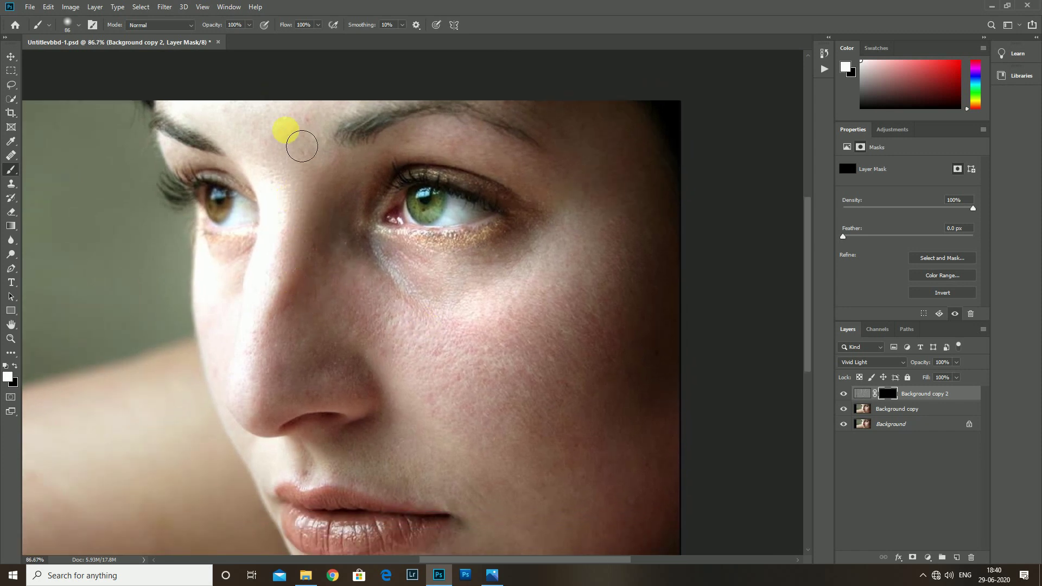
left_click_drag(302, 146, 333, 136)
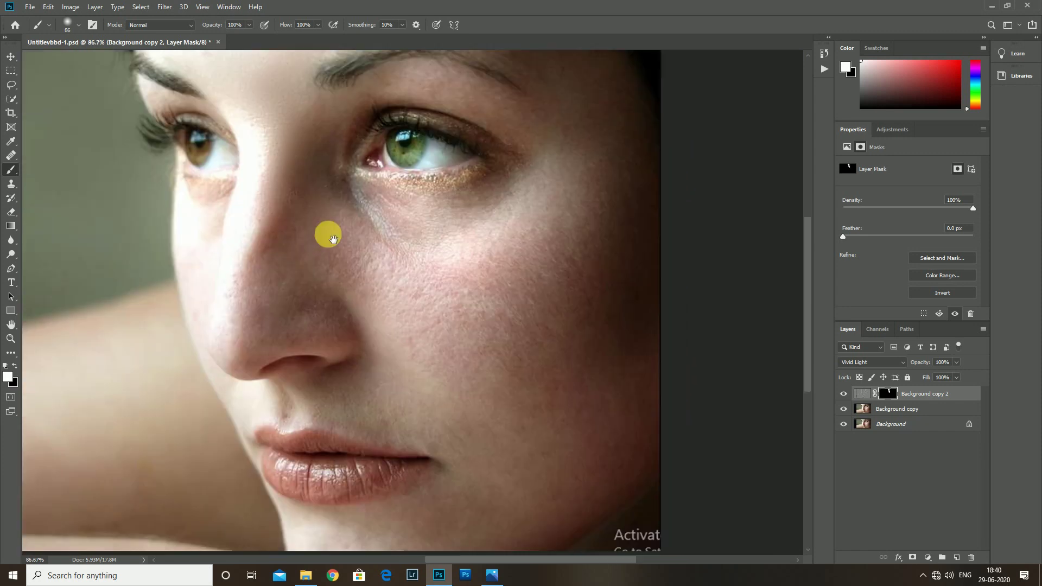
mouse_move(342, 248)
left_mouse_down()
mouse_move(389, 255)
mouse_move(298, 233)
mouse_move(280, 268)
mouse_move(343, 330)
mouse_move(320, 299)
mouse_move(352, 220)
mouse_move(449, 211)
mouse_move(344, 342)
mouse_move(446, 282)
mouse_move(311, 282)
left_mouse_up()
mouse_move(387, 287)
left_mouse_down()
mouse_move(362, 291)
mouse_move(418, 313)
mouse_move(499, 232)
mouse_move(477, 361)
mouse_move(414, 326)
mouse_move(461, 386)
mouse_move(386, 429)
mouse_move(577, 384)
mouse_move(481, 494)
mouse_move(521, 376)
mouse_move(513, 273)
left_mouse_up()
scroll(528, 297, "down", 2)
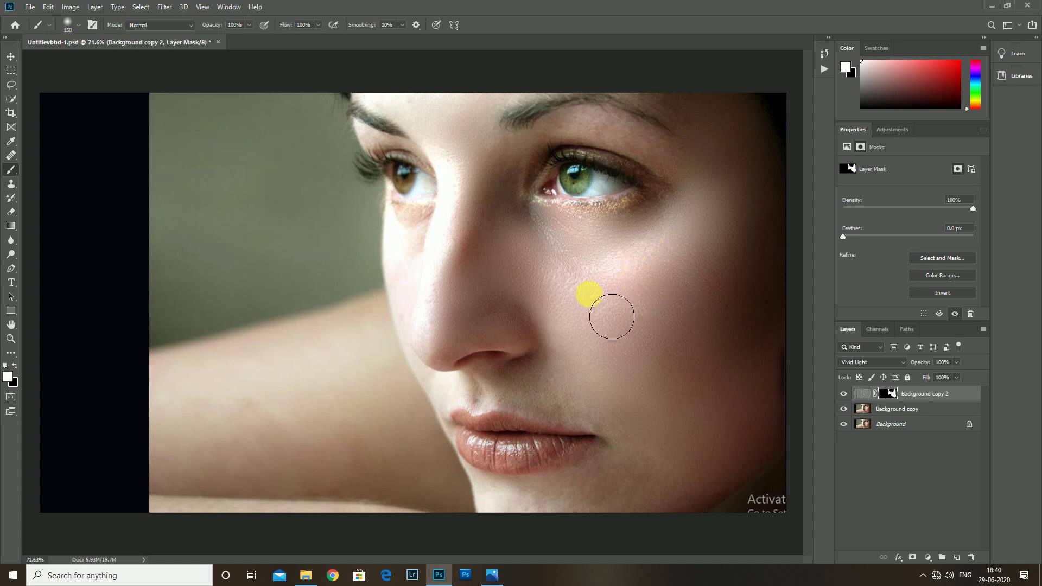
scroll(496, 383, "up", 1)
Shrink the brush to 60 px and make black the foreground colour
key("bracketleft")
key("bracketleft")
key("bracketleft")
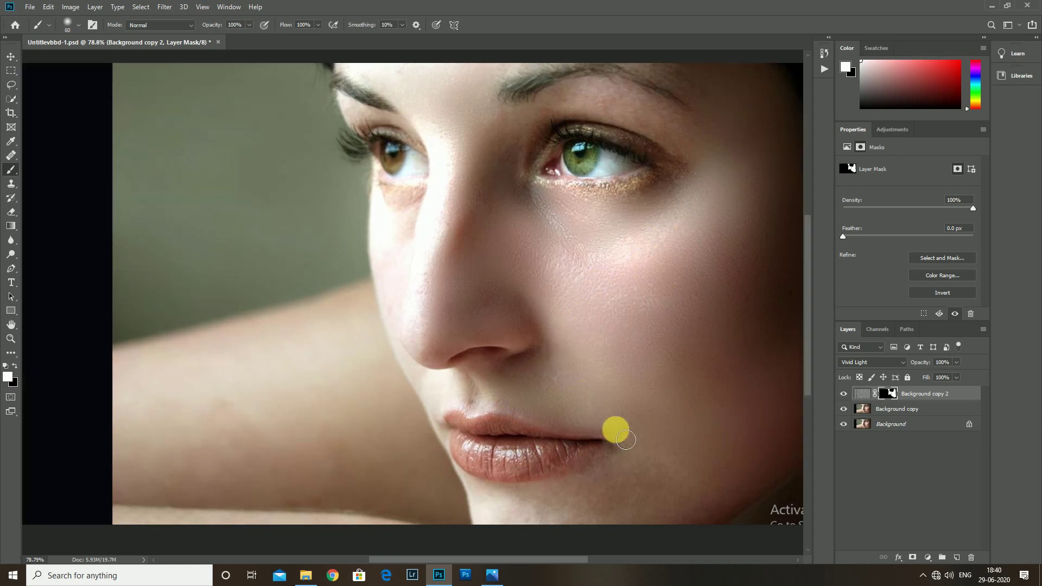
scroll(651, 431, "down", 2)
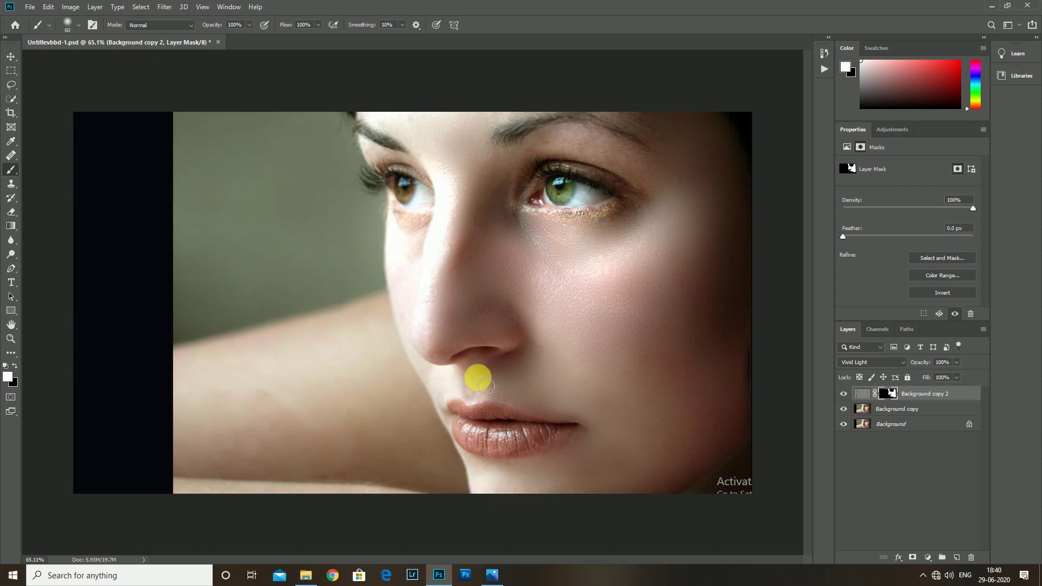
scroll(700, 300, "up", 1)
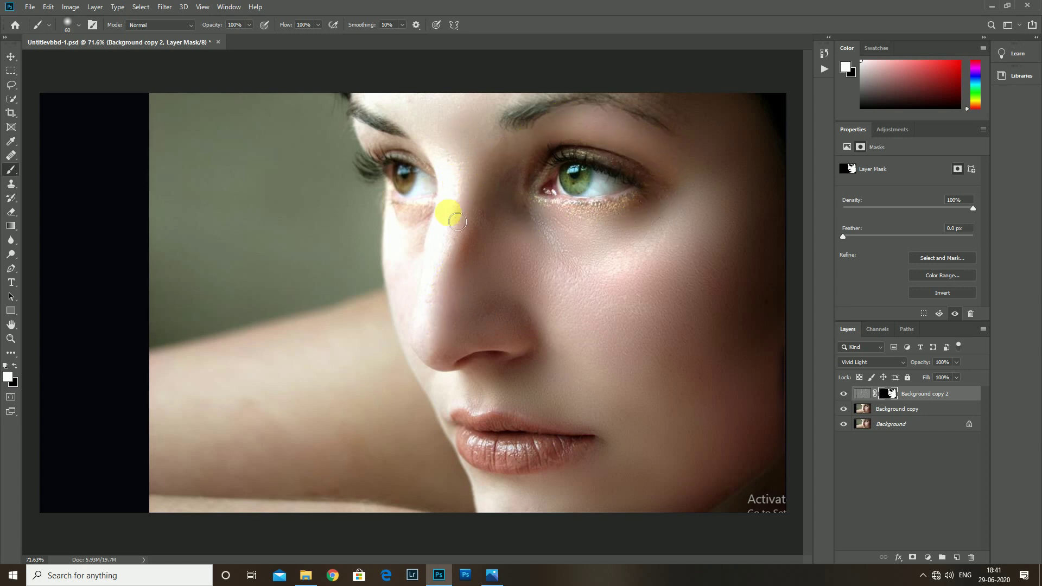
scroll(406, 226, "down", 2)
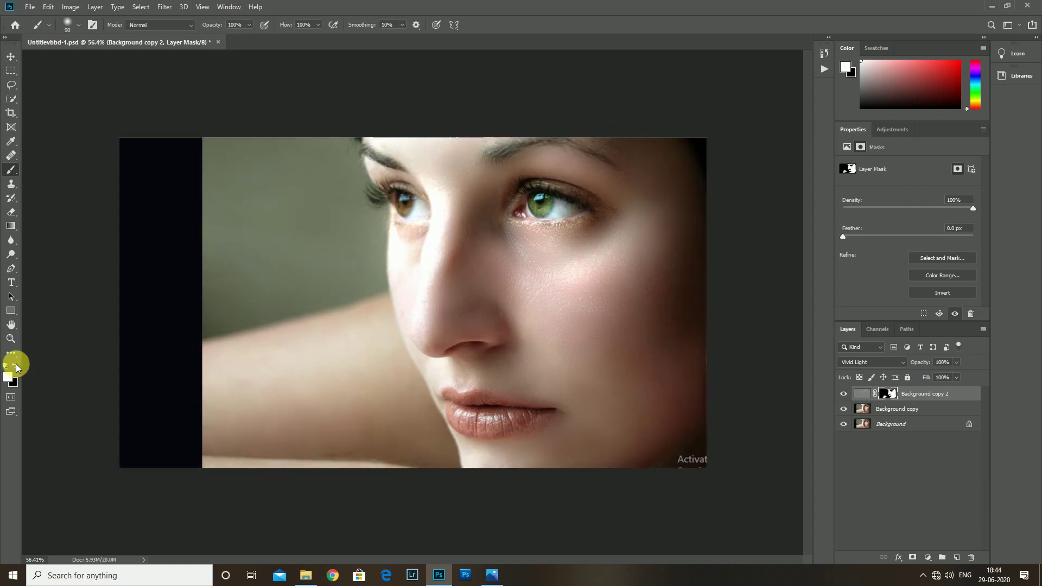
left_click(15, 365)
scroll(775, 399, "up", 1)
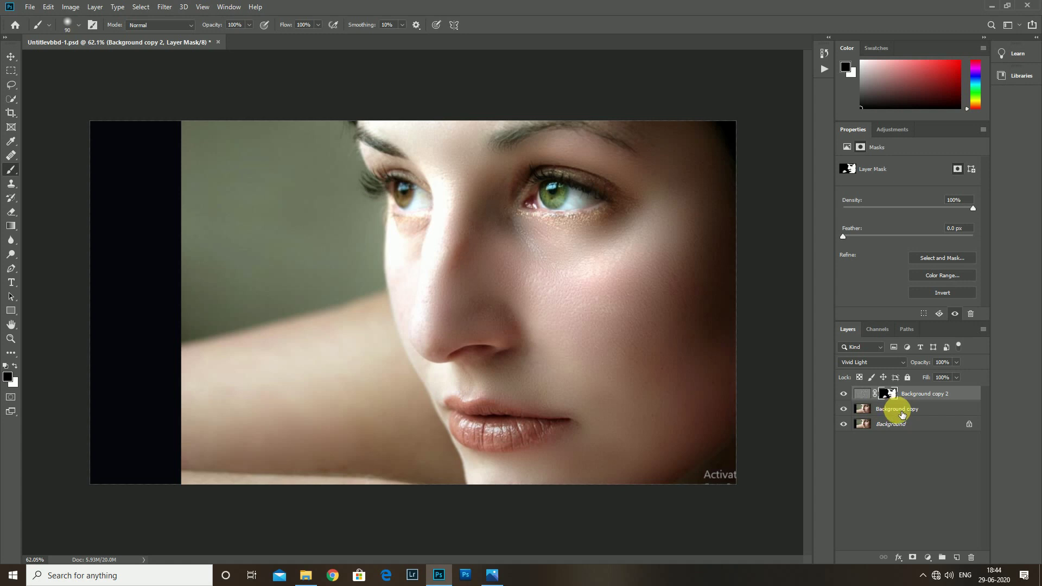
Merge Background copy into Background copy 2, then toggle its visibility to compare before and after
left_click(901, 415, "shift")
key("ctrl+e")
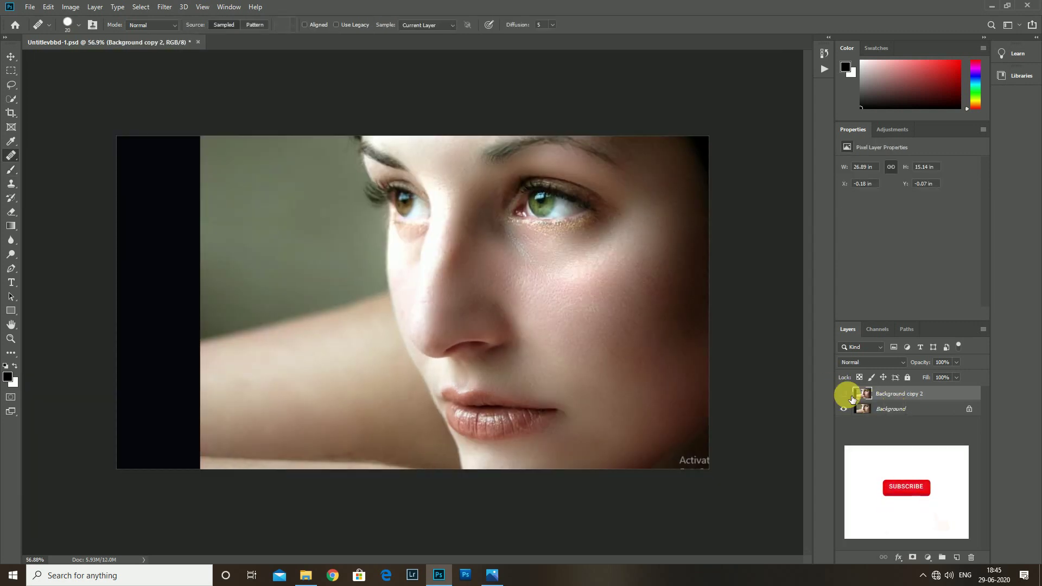
left_click(844, 394)
left_click(850, 396)
left_click(849, 396)
left_click(851, 398)
left_click(851, 398)
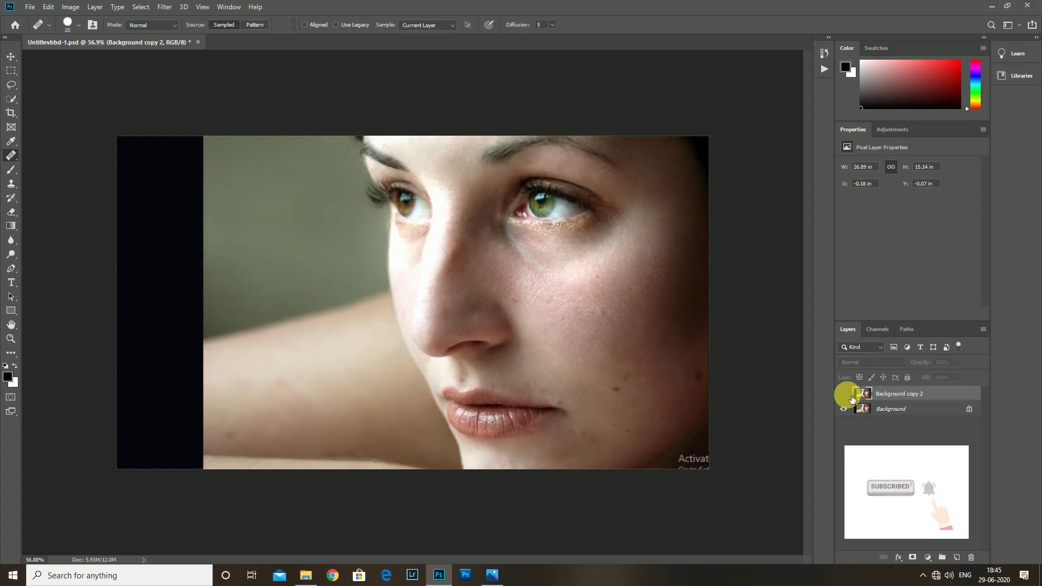